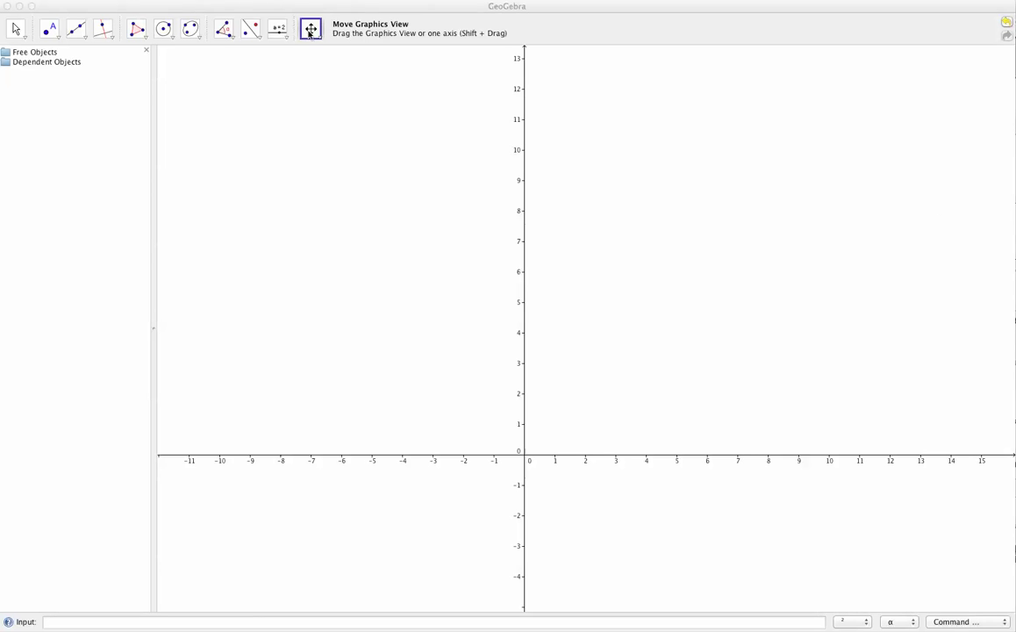
Step: Place sliders a, b and c at the default −5 to 5 range, plus a fourth slider named k
left_click(278, 32)
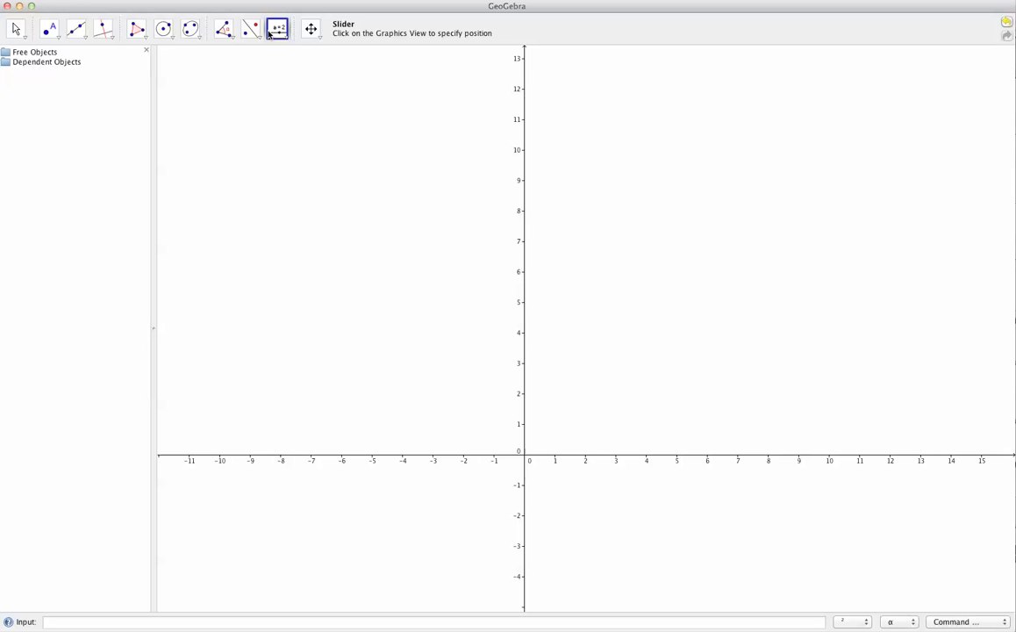
left_click(772, 93)
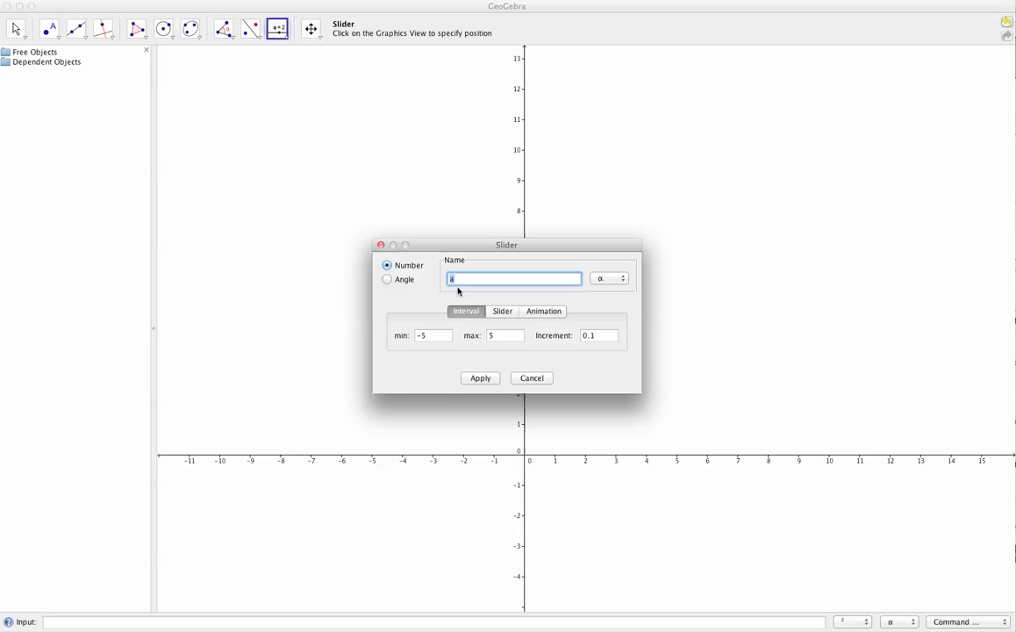
left_click(481, 379)
left_click(796, 166)
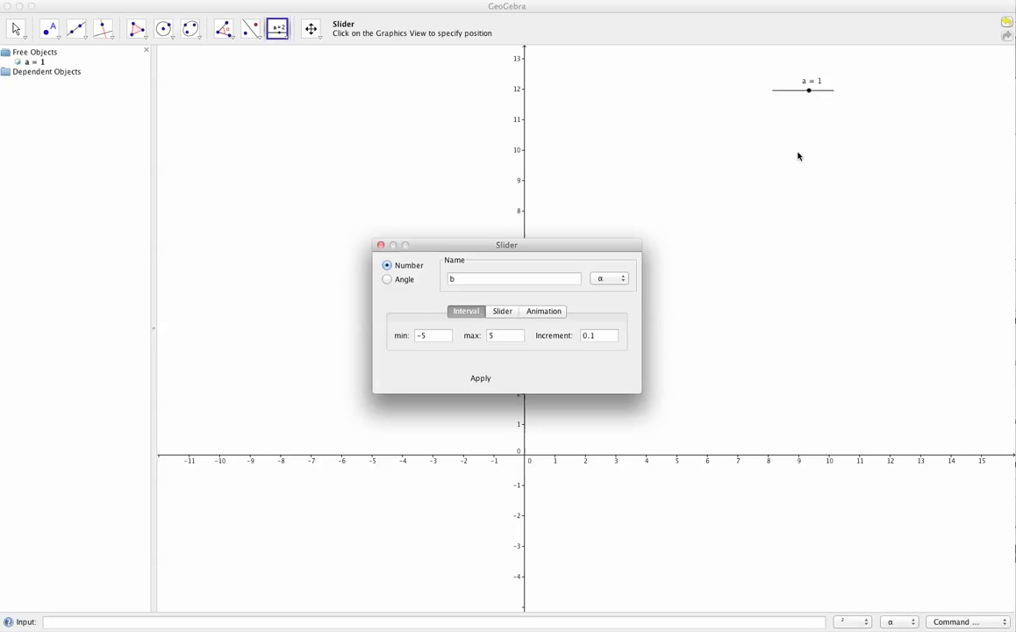
left_click(484, 381)
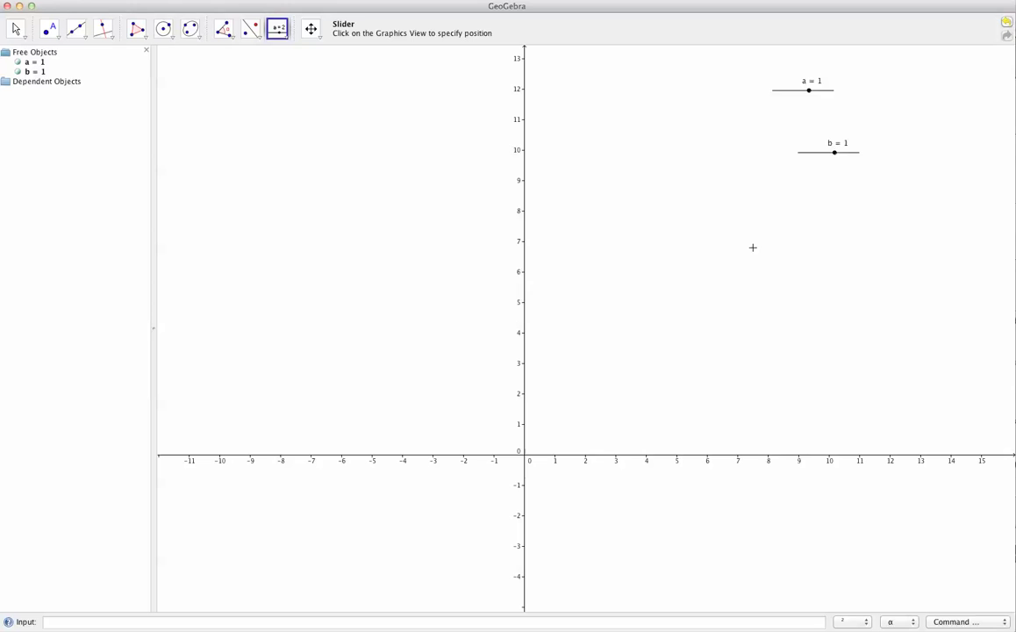
left_click(820, 227)
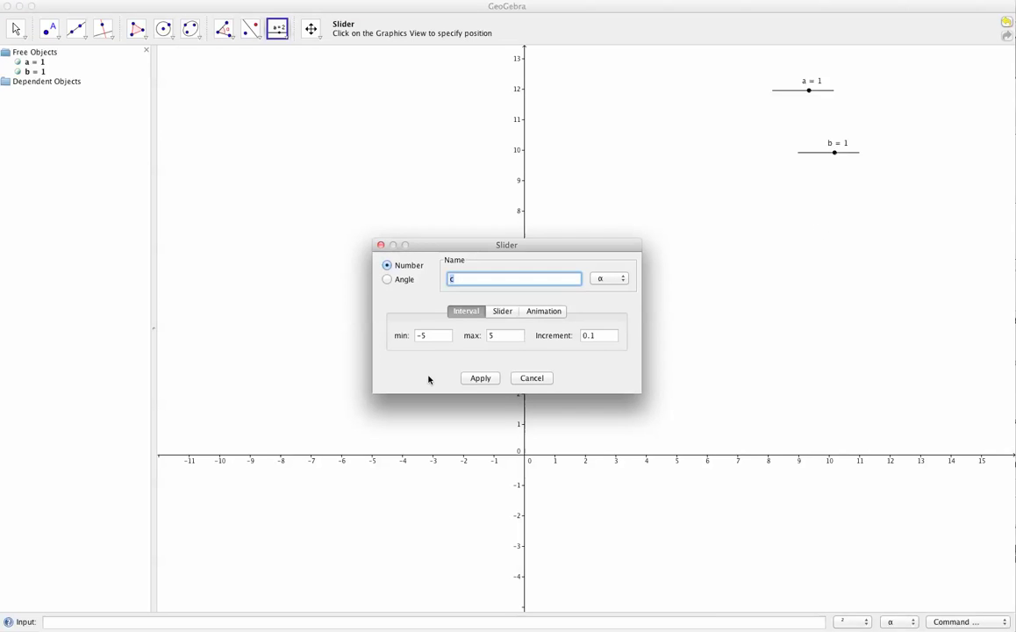
left_click(478, 379)
left_click(742, 314)
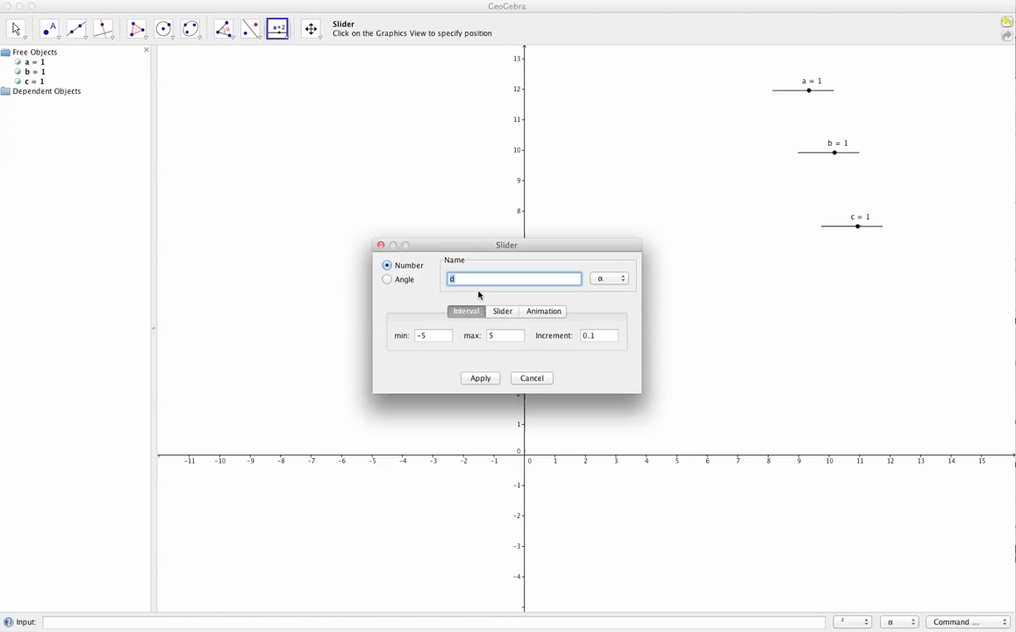
type("k")
left_click(482, 379)
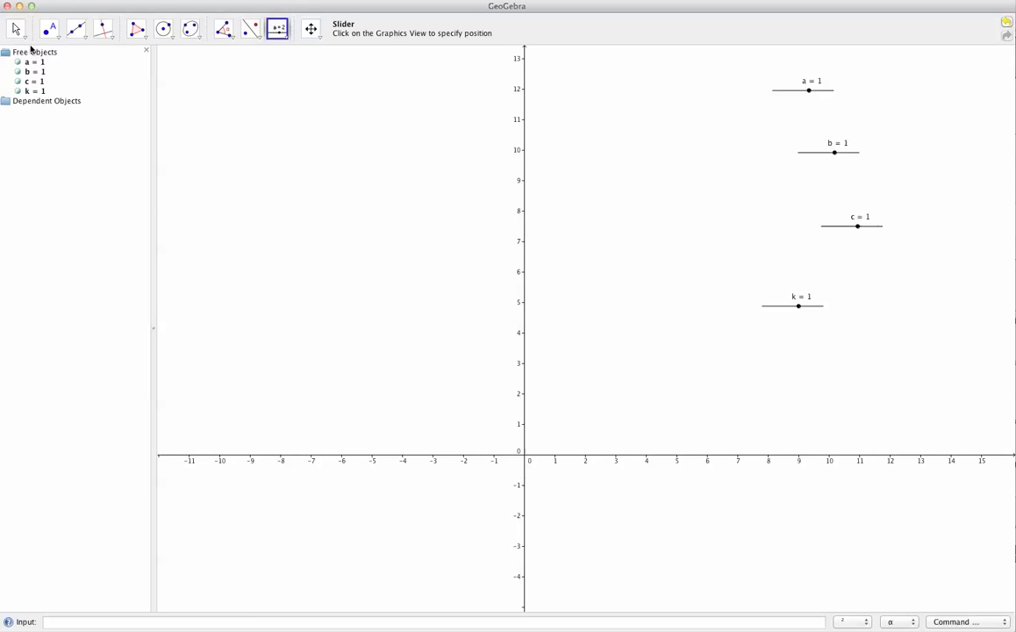
Step: Stack sliders a, b, c and k in a column at the graph's top right
left_click(18, 29)
left_click_drag(834, 89, 897, 81)
left_click_drag(858, 156, 899, 123)
left_click_drag(880, 226, 897, 160)
left_click_drag(822, 305, 898, 191)
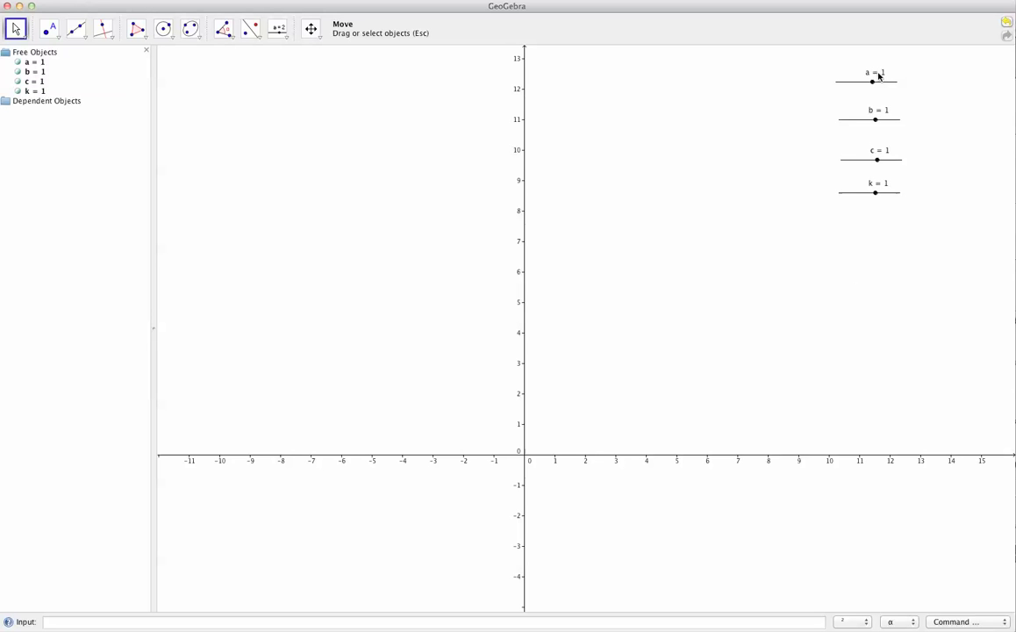
mouse_move(872, 81)
left_mouse_down()
mouse_move(861, 84)
mouse_move(873, 85)
left_mouse_up()
Step: Enter y=a^x in the Input bar, drawing a flat line at y = 1
left_click(368, 621)
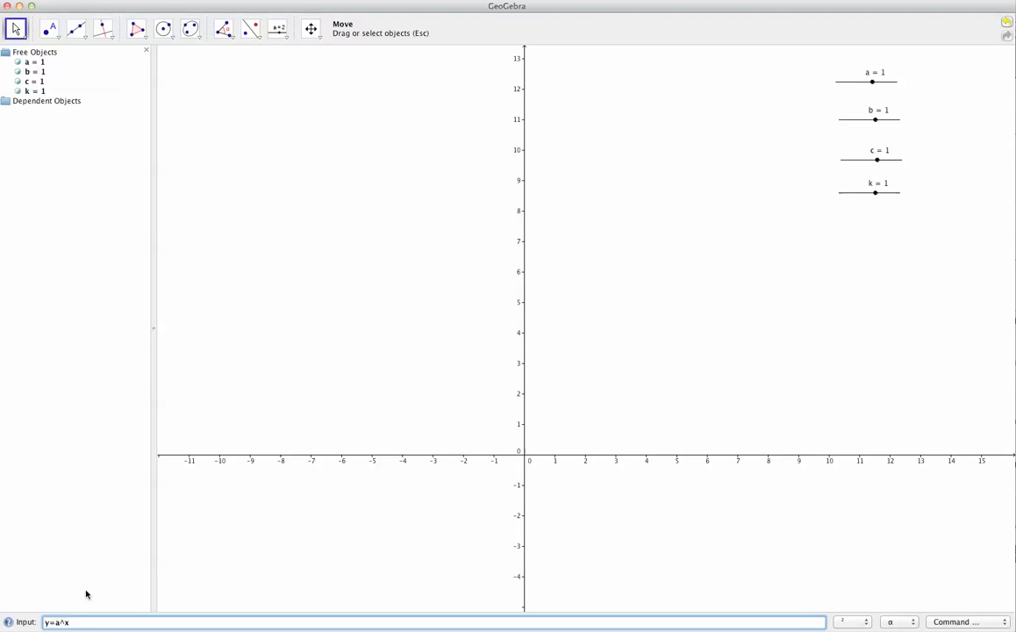
key("Return")
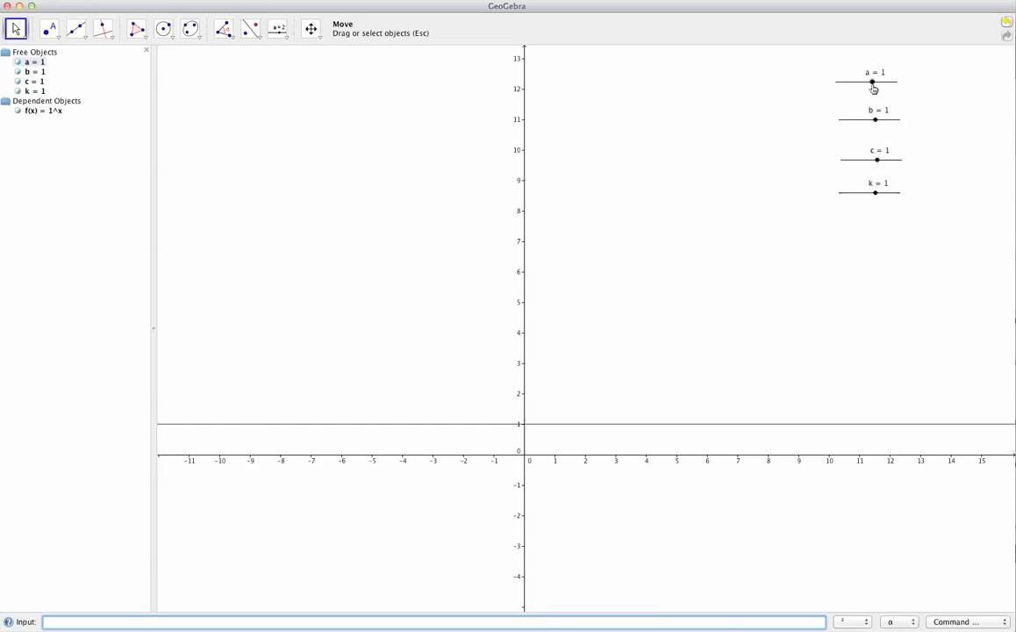
Step: Drag slider a to 2, turning the line into the curve 2^x
left_click_drag(873, 88, 880, 89)
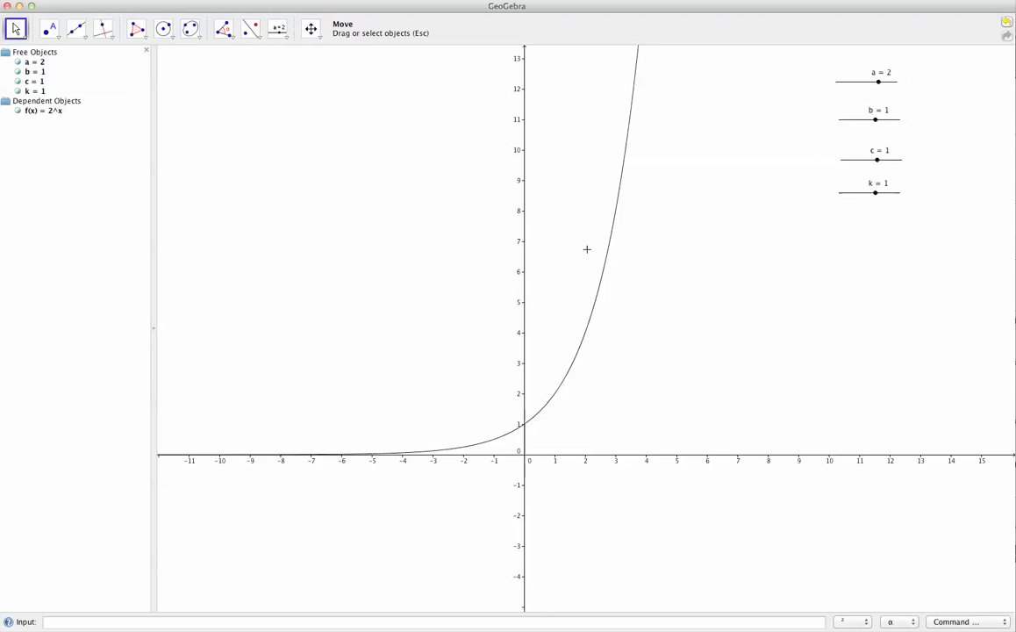
Step: Insert k* before a^x in f's definition, making f(x) = k·a^x
double_click(47, 111)
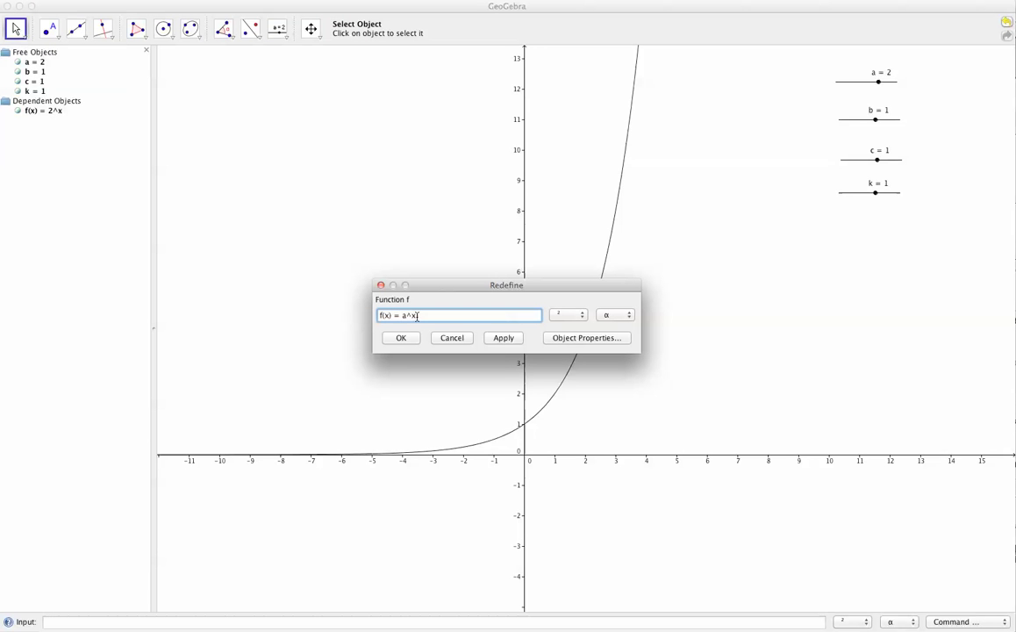
type("k*")
left_click(405, 338)
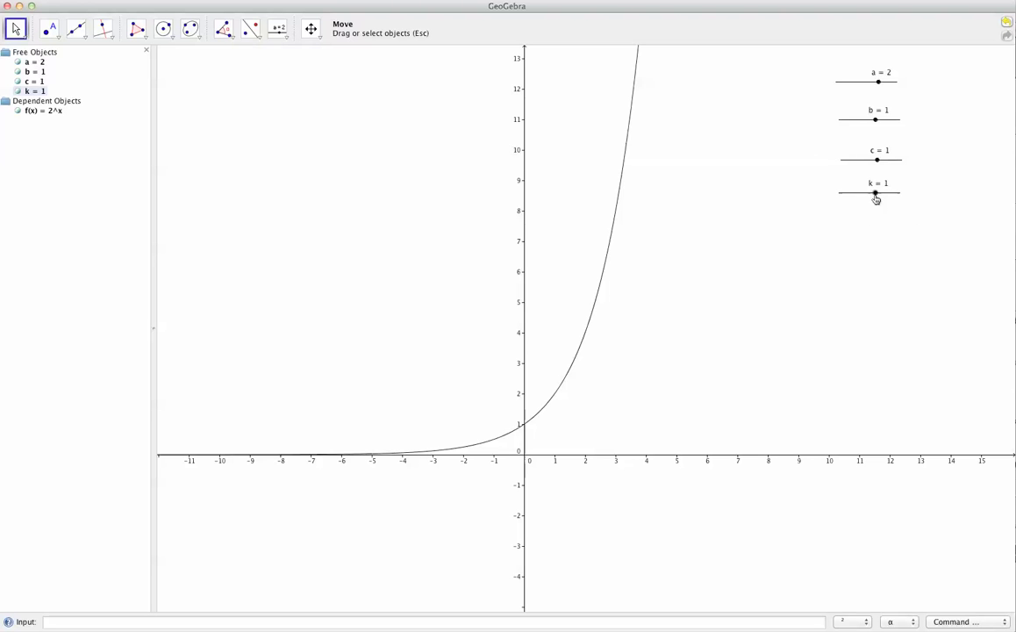
Step: Raise slider k to 3 so the curve crosses the y-axis at 3
left_click_drag(875, 200, 886, 199)
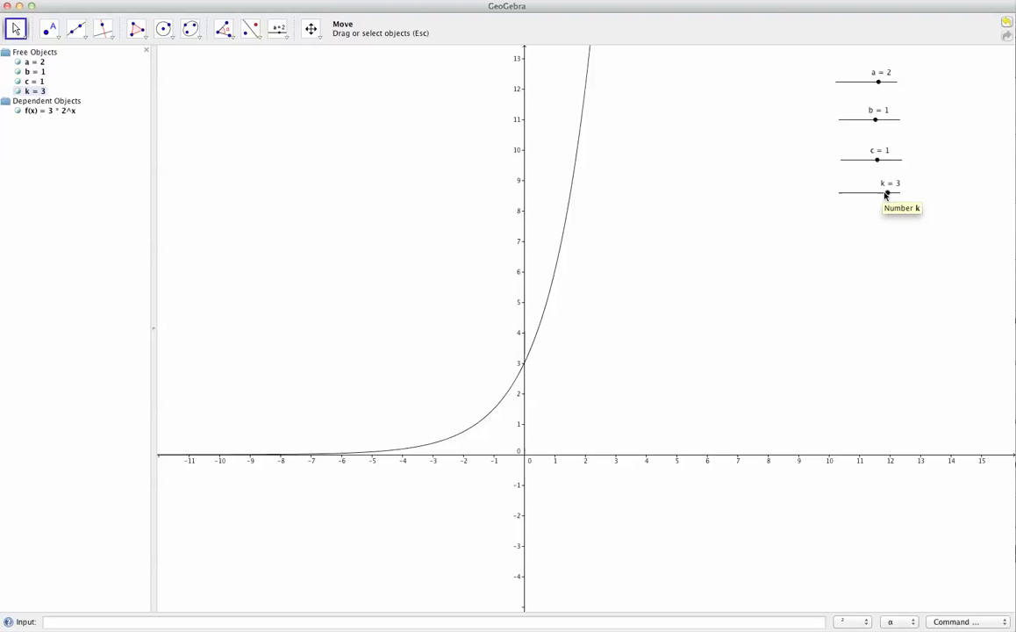
Step: Append + c to f's definition, giving 3·2^x + 1 crossing the y-axis at 4
double_click(46, 113)
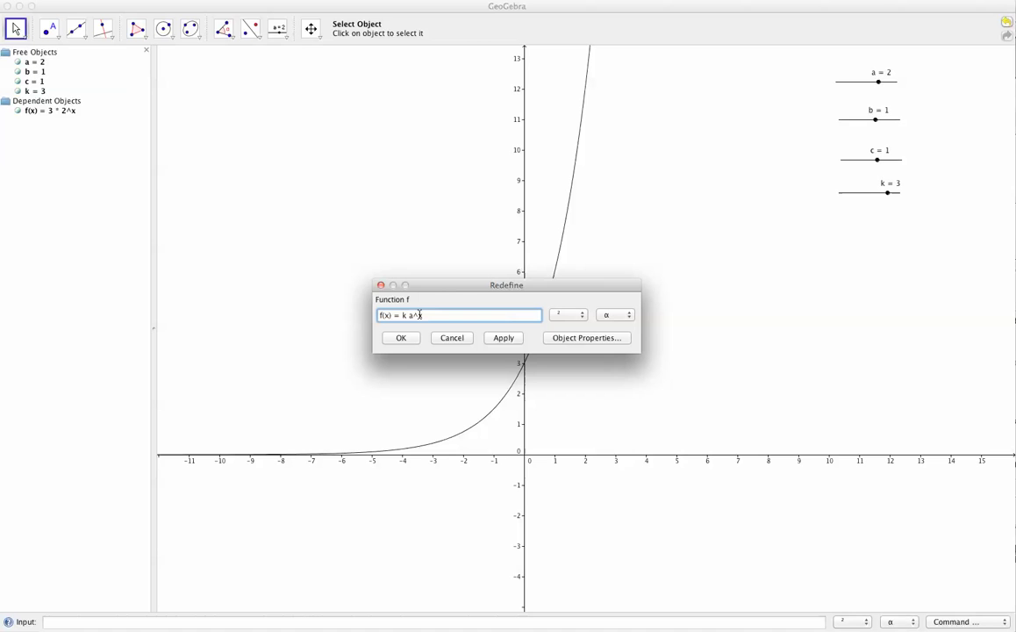
key("Home")
left_click(401, 338)
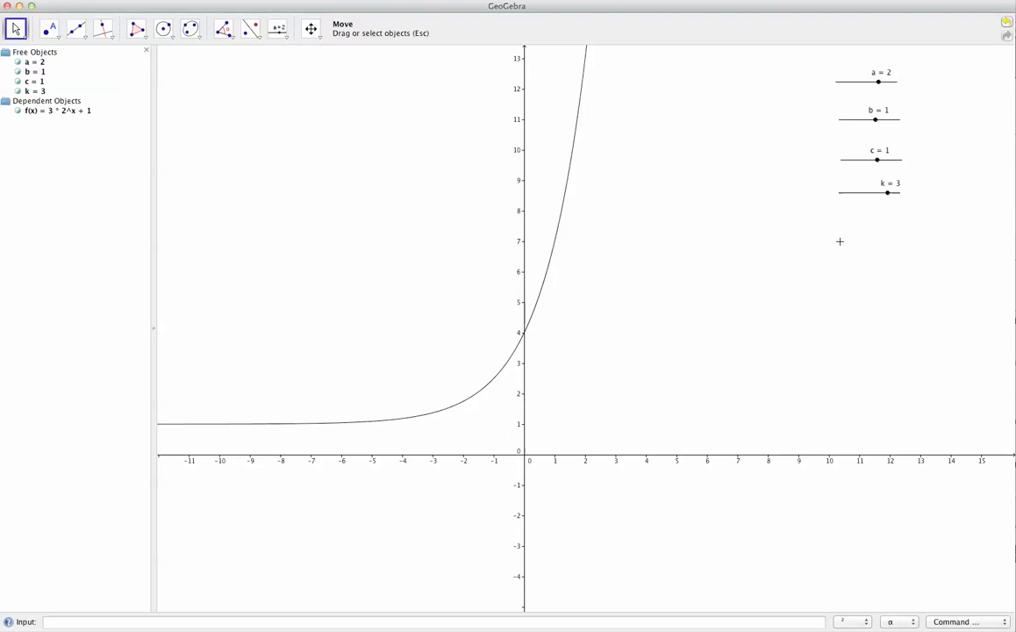
Step: Lower slider c to 0, dropping the curve back to 3·2^x
mouse_move(878, 163)
left_mouse_down()
mouse_move(857, 166)
mouse_move(871, 165)
left_mouse_up()
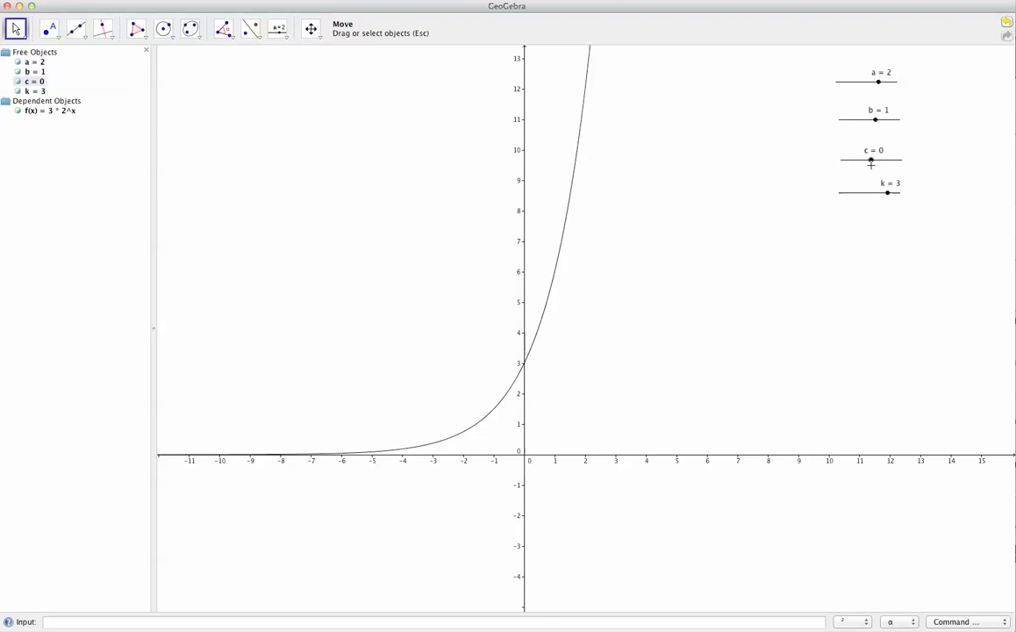
Step: Change f's exponent to (b*x), making f(x) = k·a^(bx) + c
double_click(65, 113)
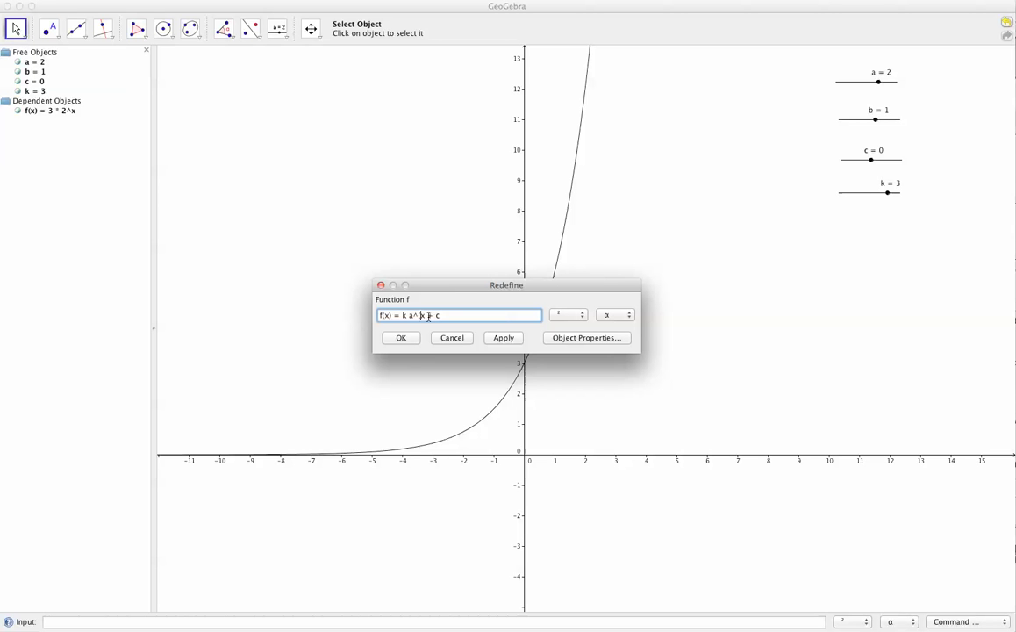
type("b*x)")
left_click(401, 338)
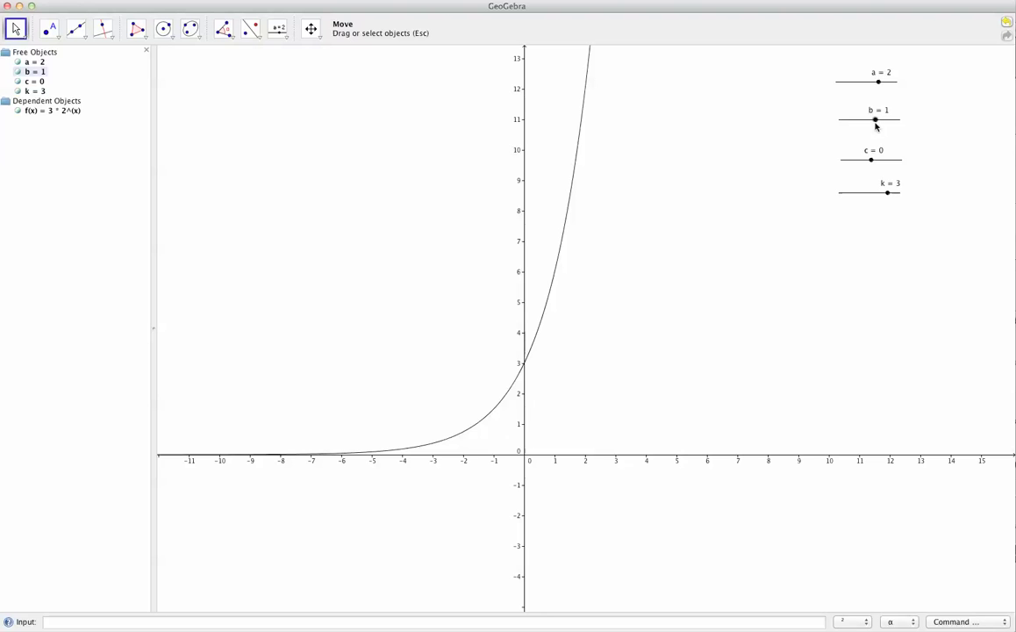
mouse_move(875, 126)
left_mouse_down()
mouse_move(884, 128)
mouse_move(865, 128)
mouse_move(876, 128)
left_mouse_up()
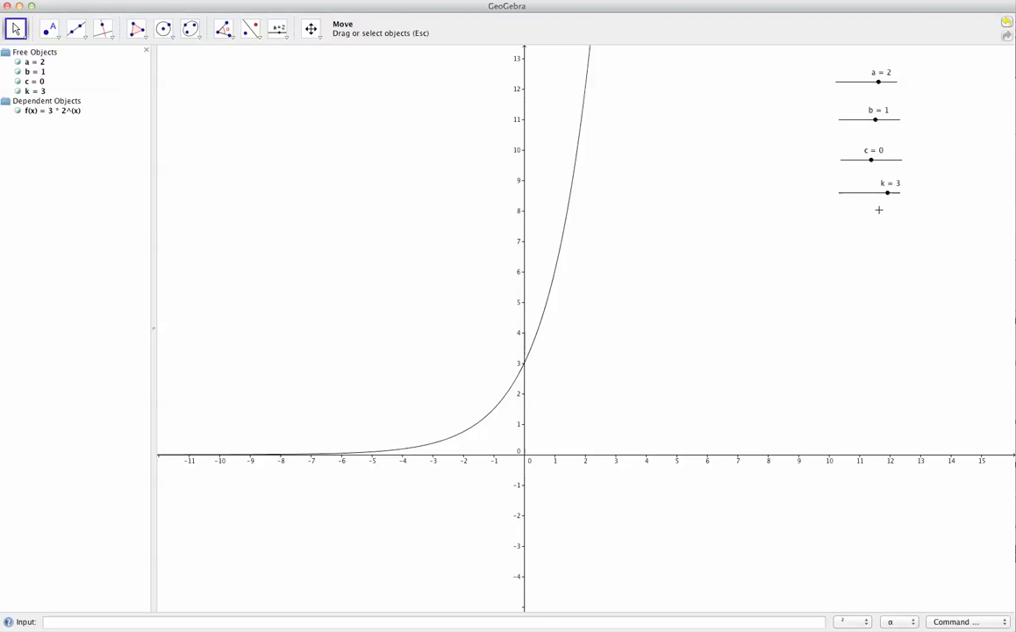